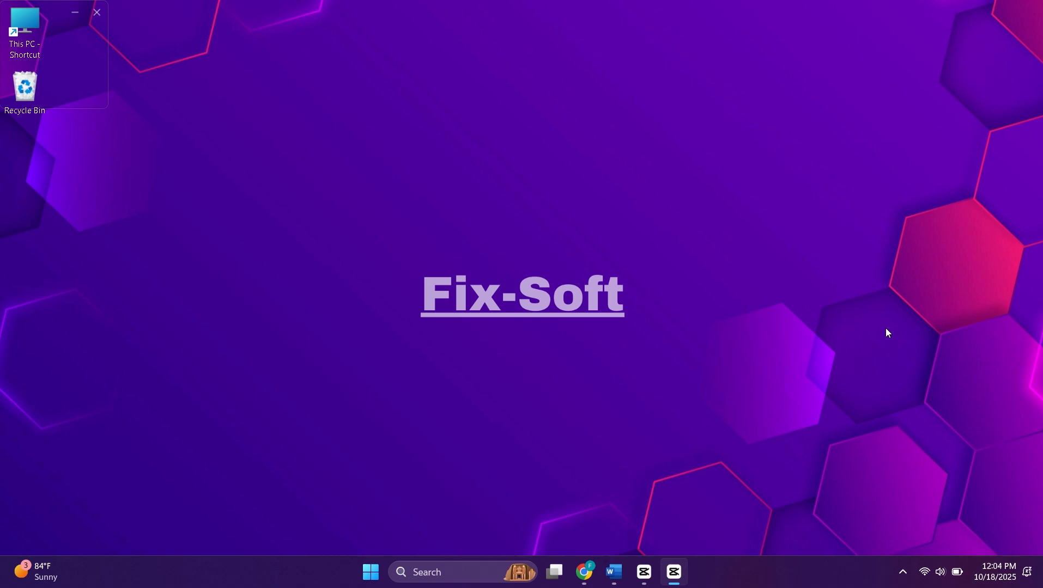
Paste the Oracle Java search text into Chrome's address bar and run the search.
click(584, 571)
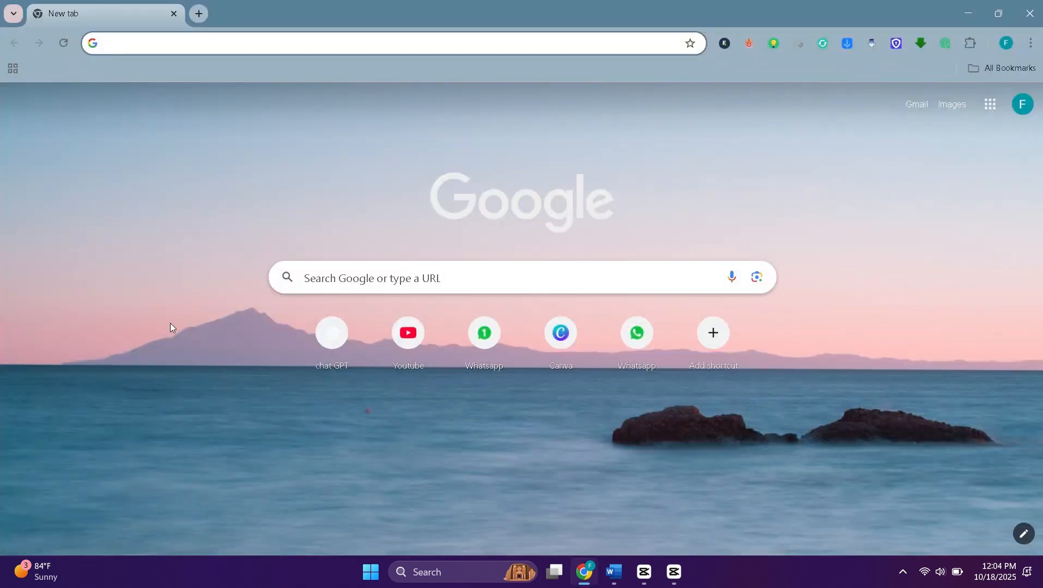
right_click(174, 42)
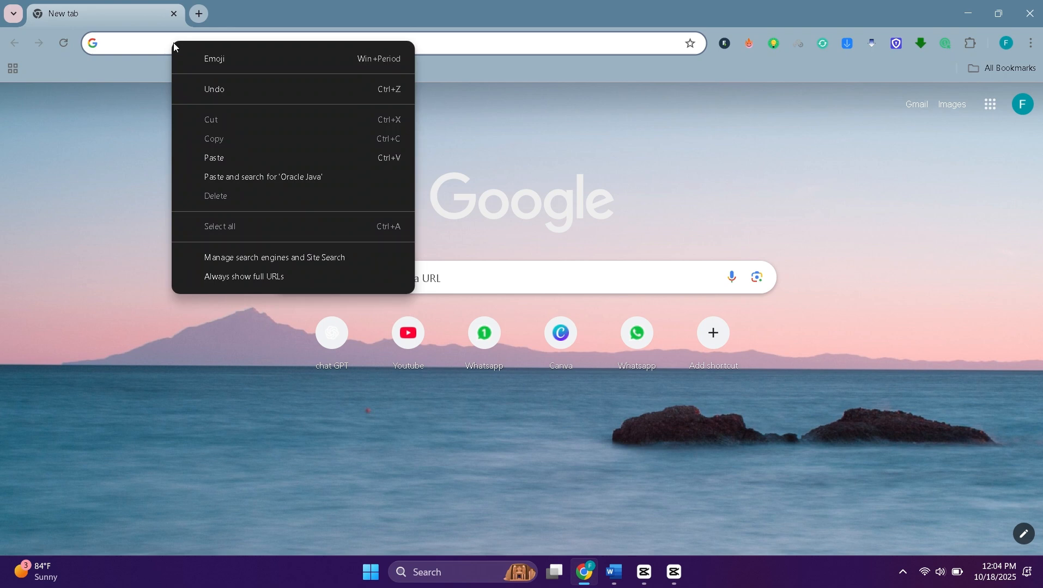
click(212, 155)
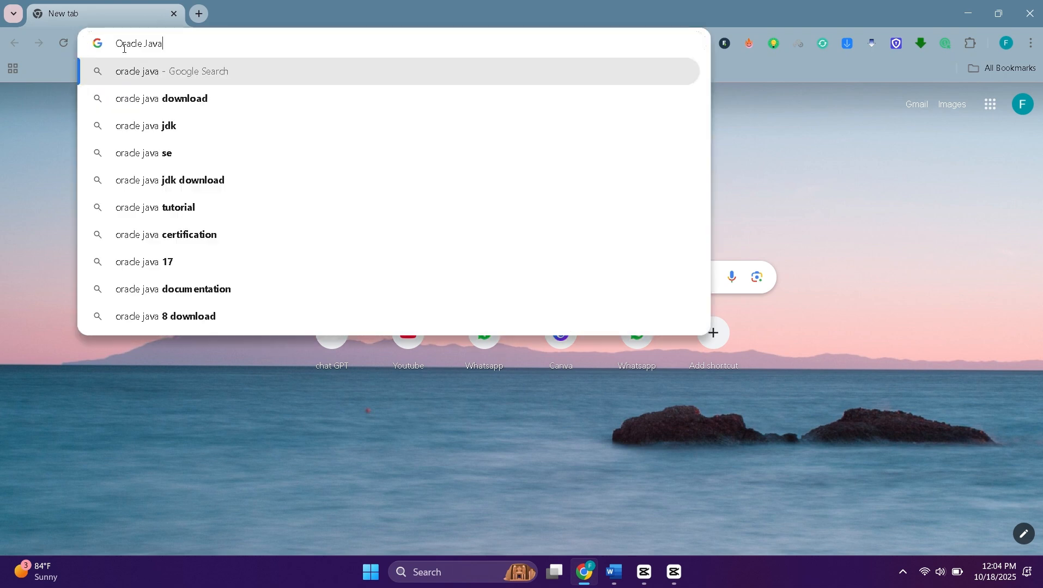
drag(166, 42, 114, 44)
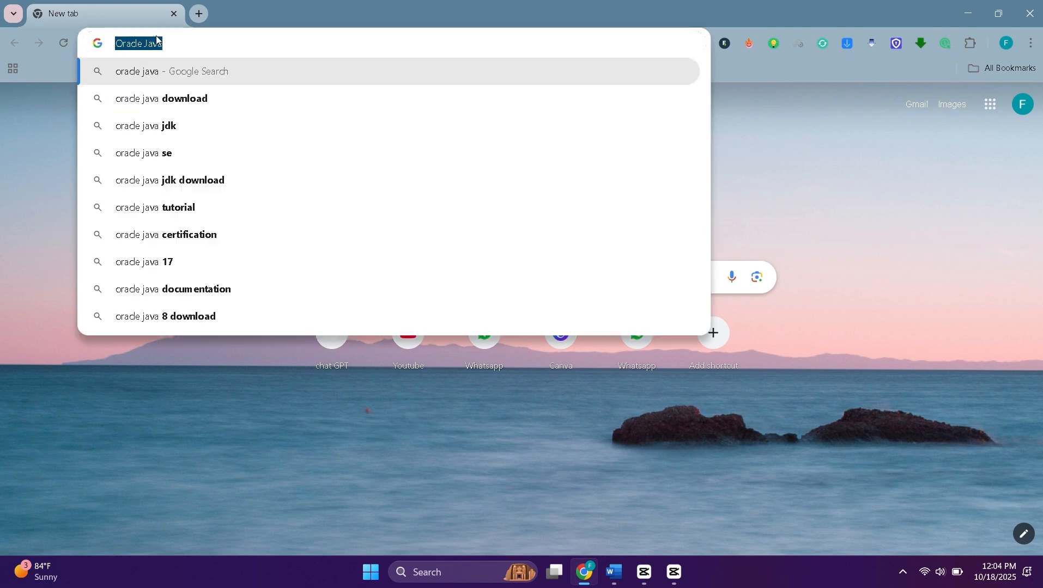
click(189, 45)
key(Return)
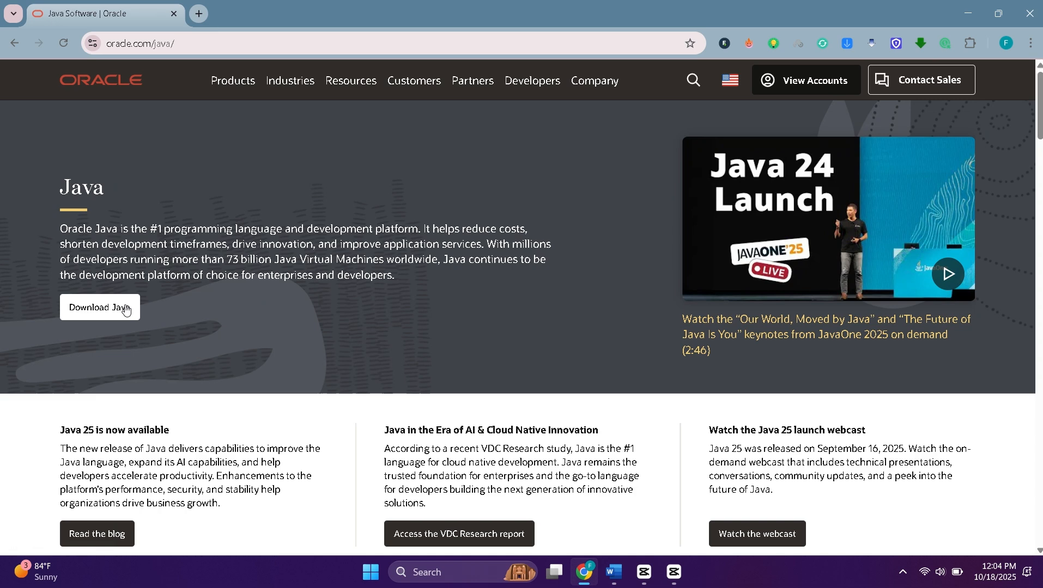
Go to Oracle's Java Downloads page and list the JDK 25 Windows downloads.
click(97, 307)
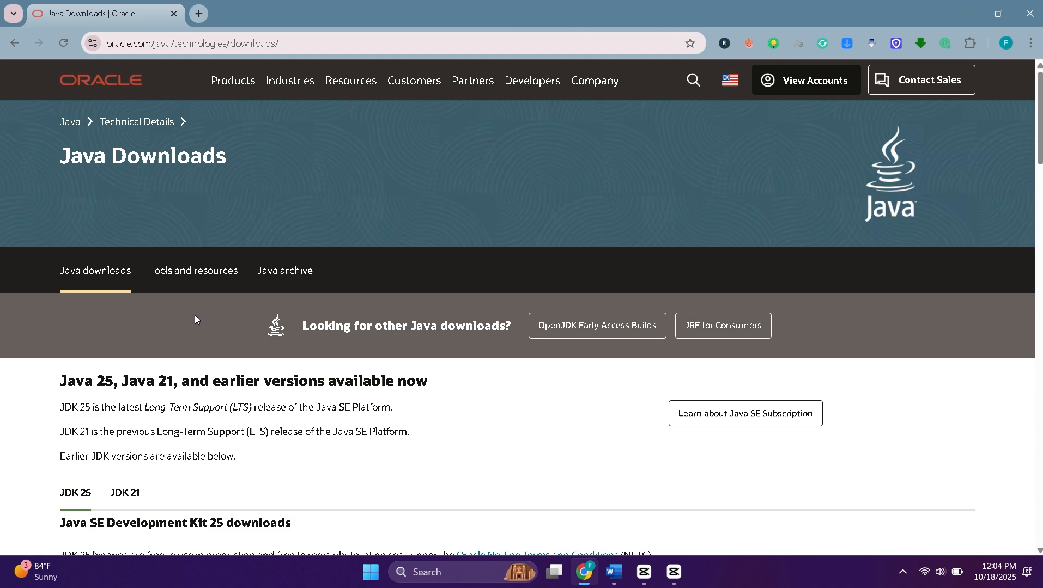
scroll(366, 339, down, 3)
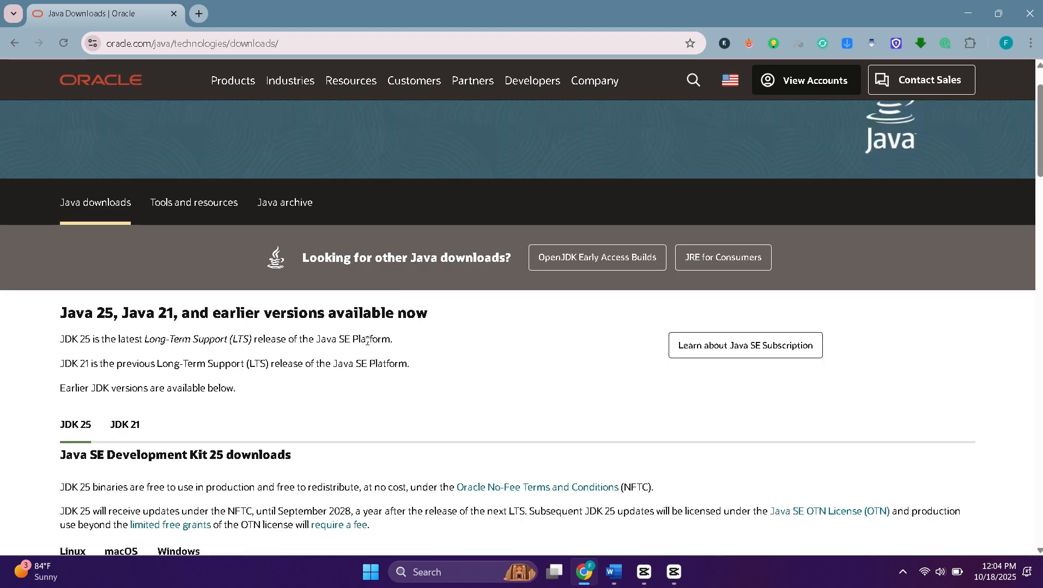
scroll(367, 342, down, 2)
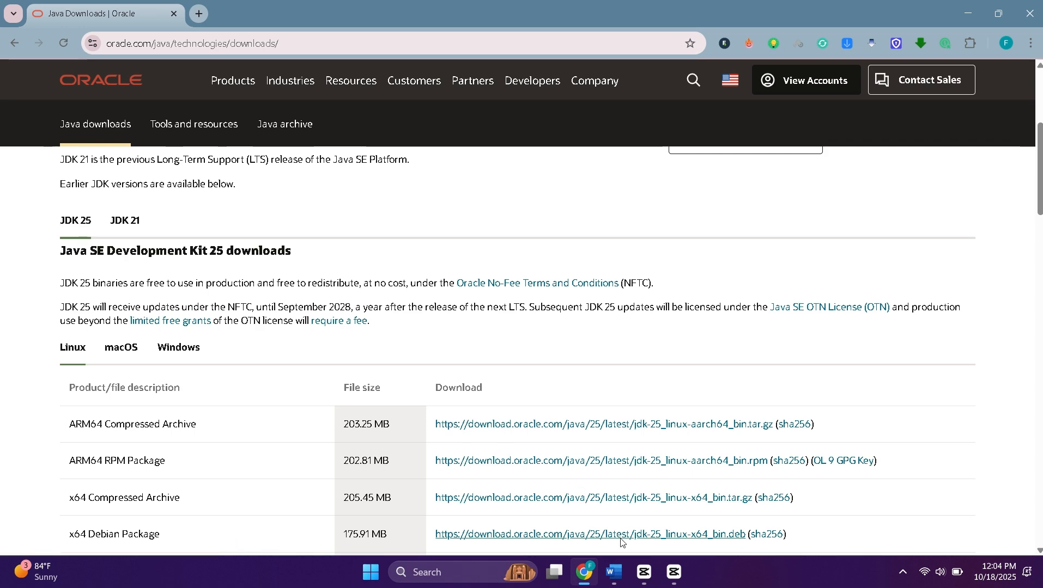
click(674, 572)
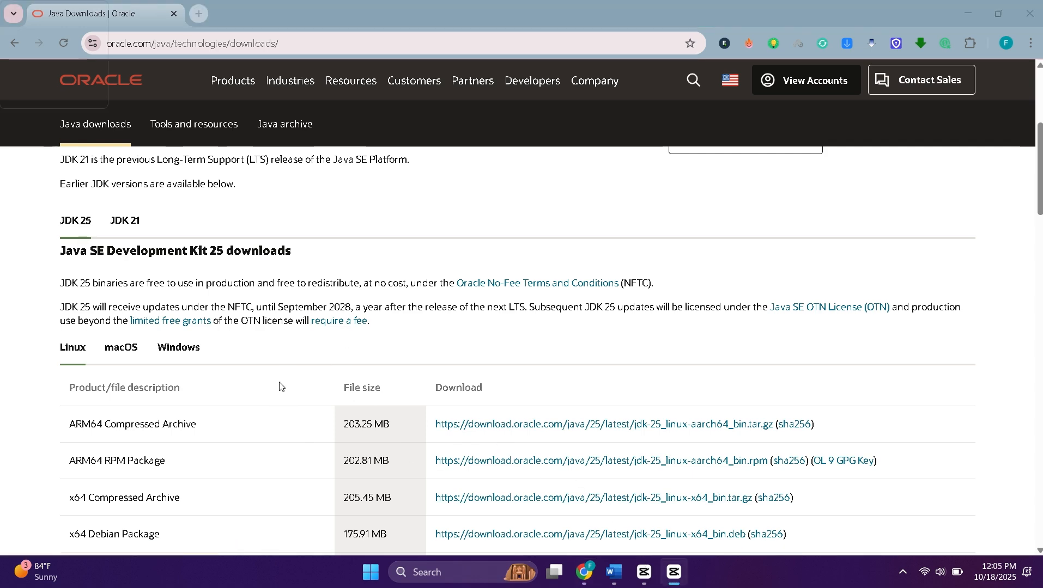
scroll(278, 383, down, 2)
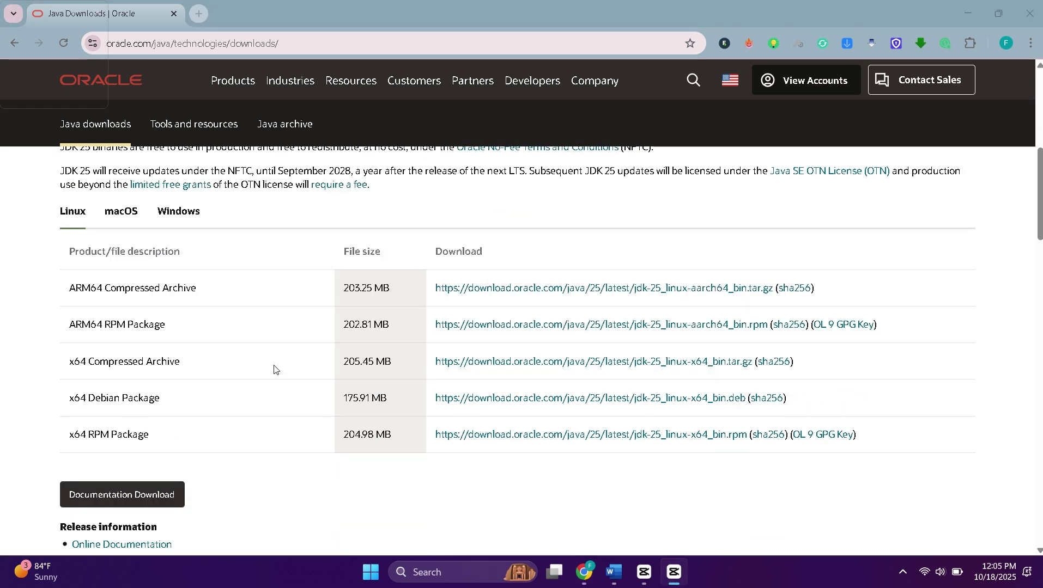
click(179, 217)
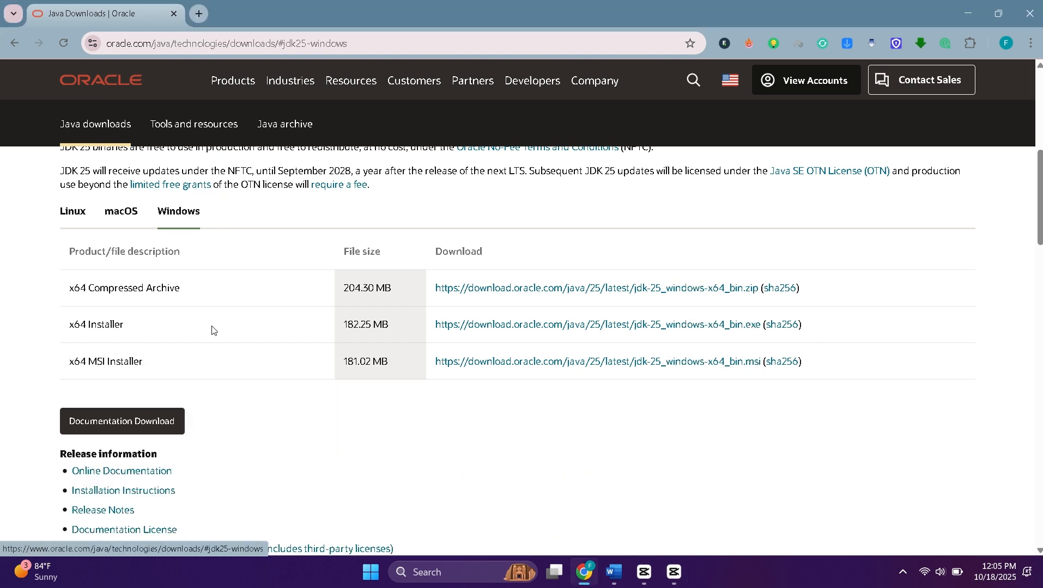
Download the JDK 25 x64 installer (.exe) and reveal the finished file in its folder.
click(462, 328)
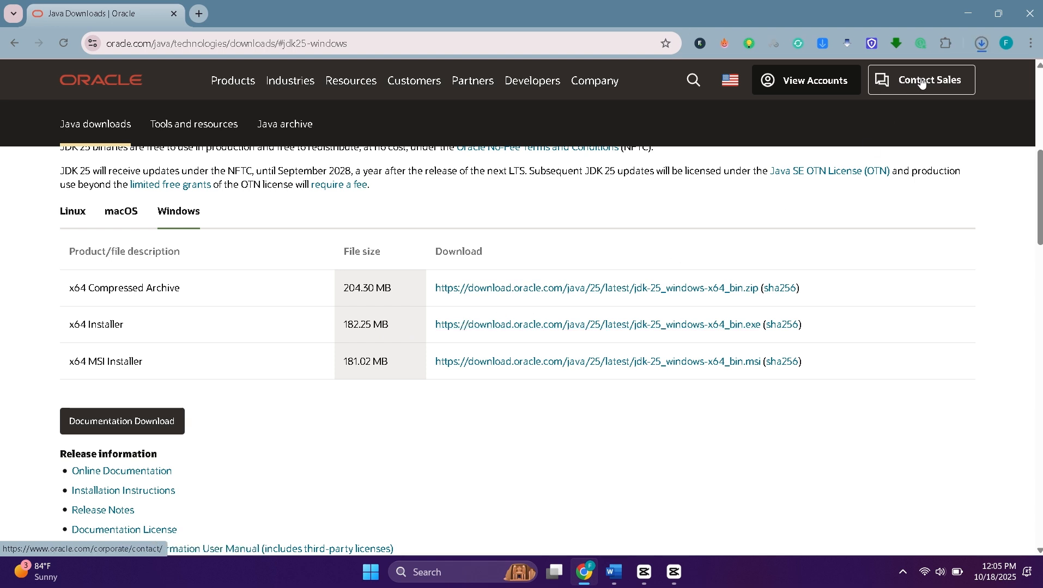
click(981, 43)
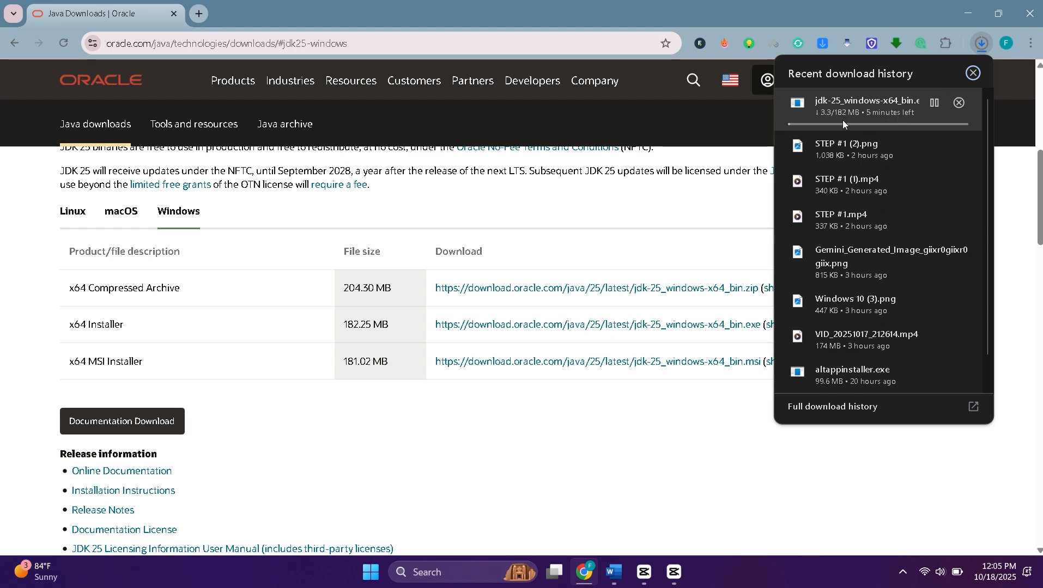
click(732, 222)
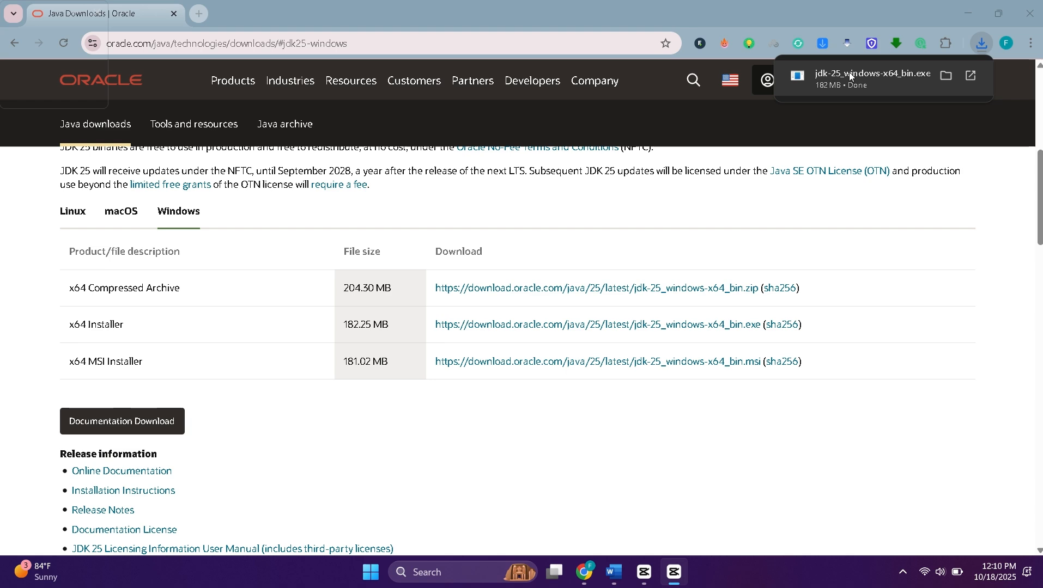
click(946, 75)
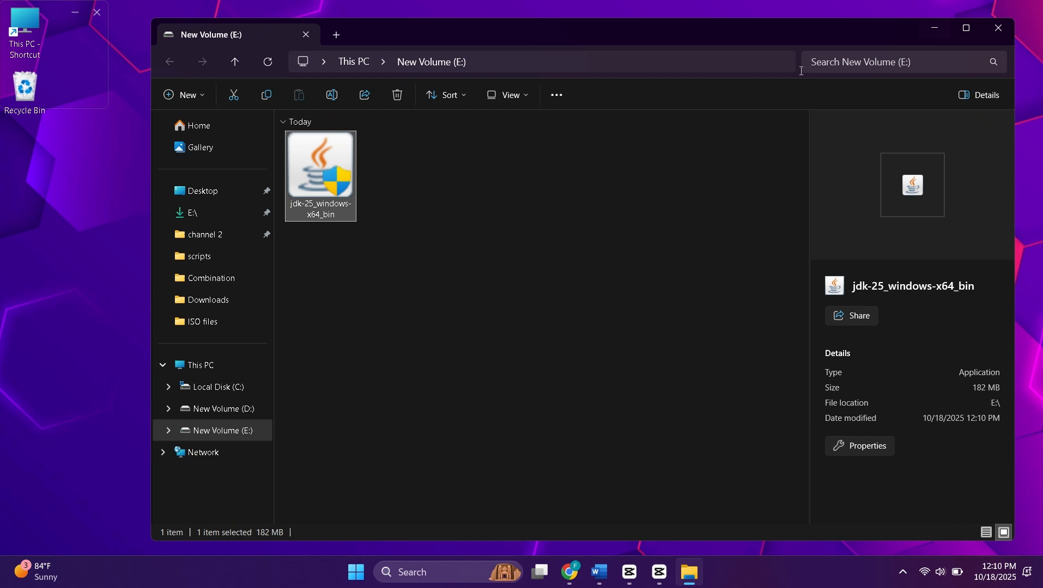
Run jdk-25_windows-x64_bin and approve the User Account Control prompt.
right_click(325, 170)
click(393, 222)
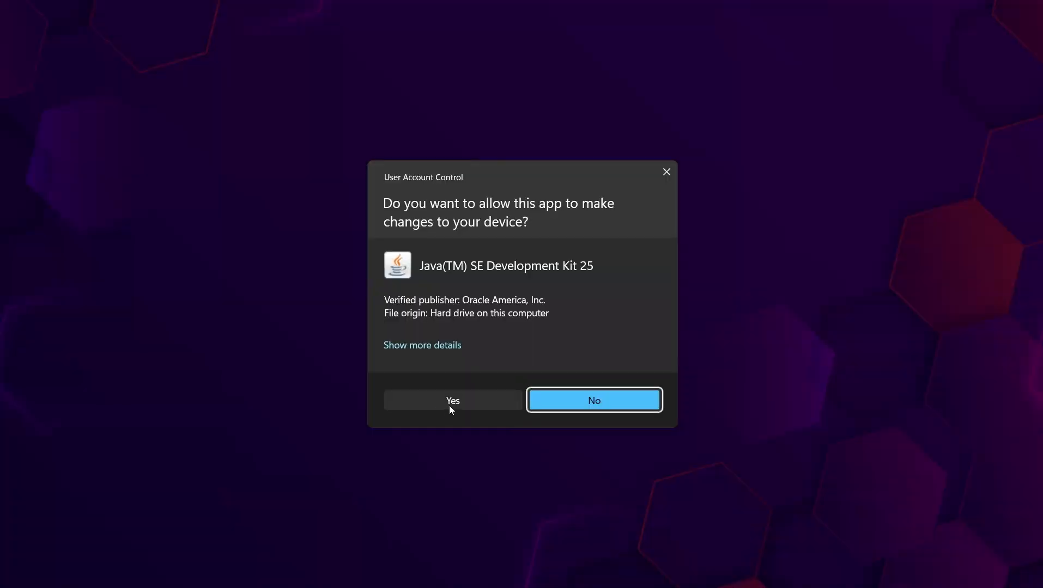
click(449, 406)
Install JDK 25 to the default C:\Program Files\Java\jdk-25\ folder and close the finished wizard.
click(449, 406)
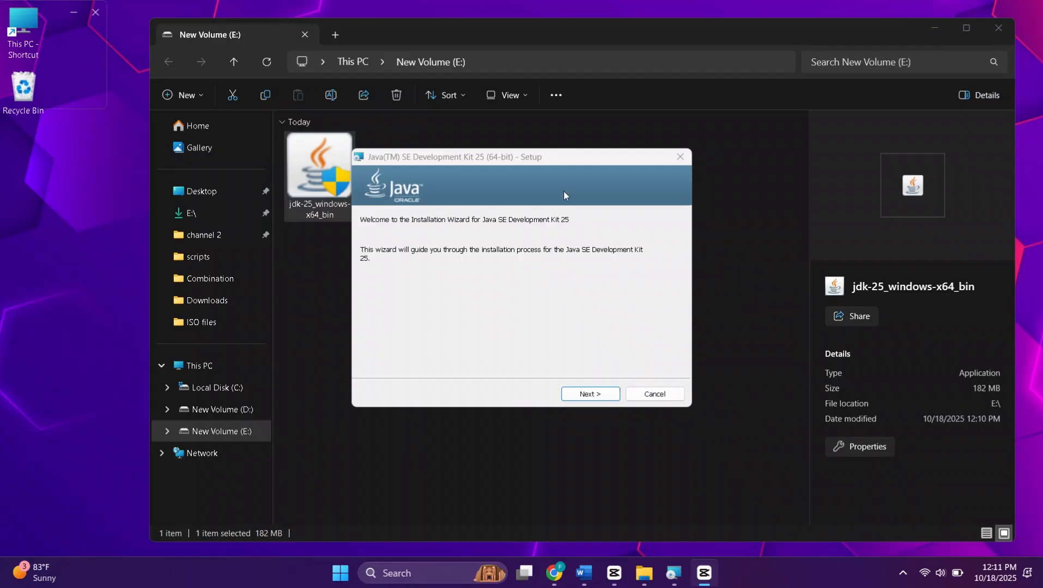
click(939, 28)
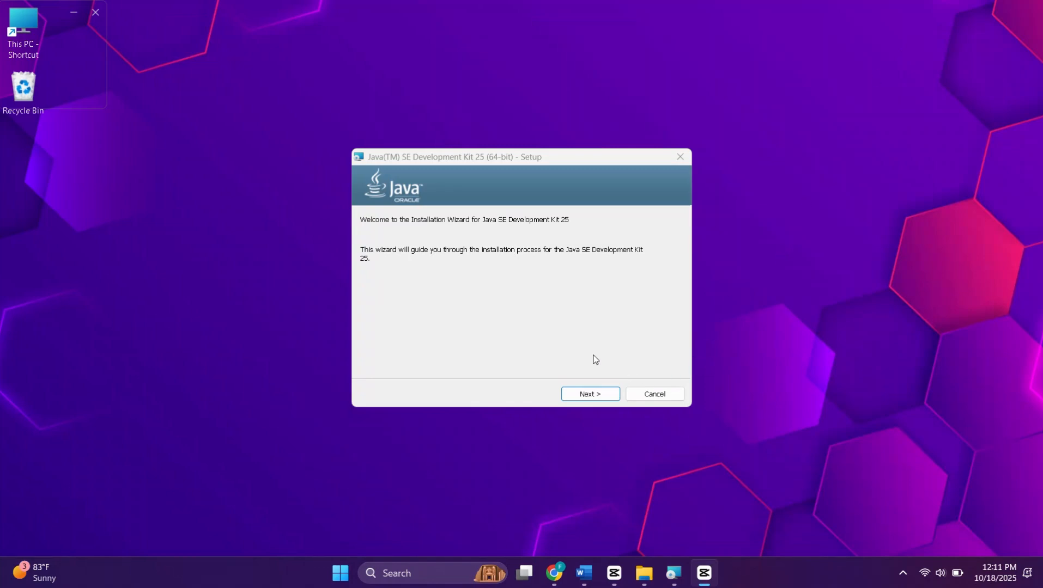
click(606, 394)
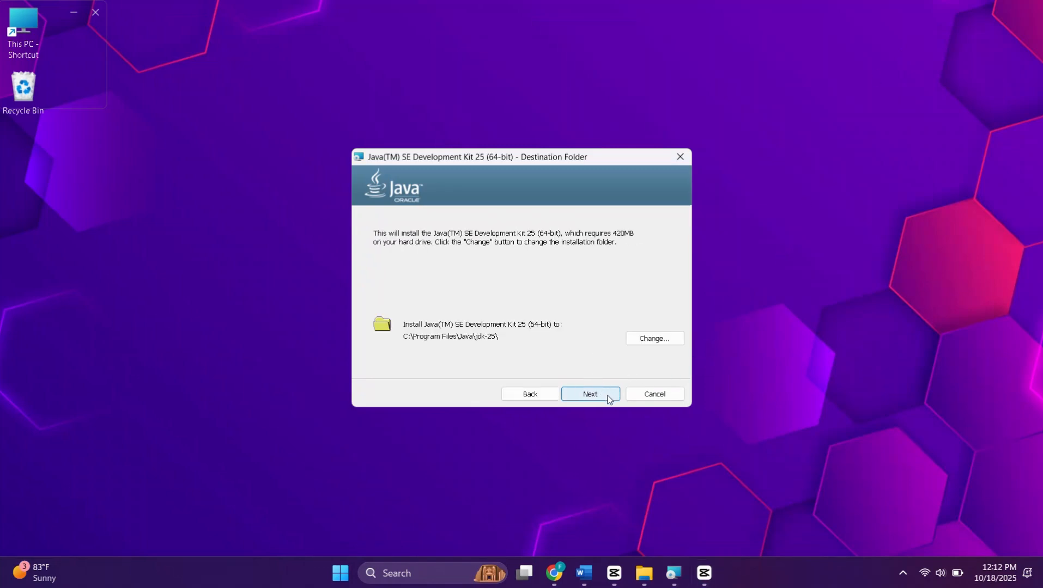
click(608, 399)
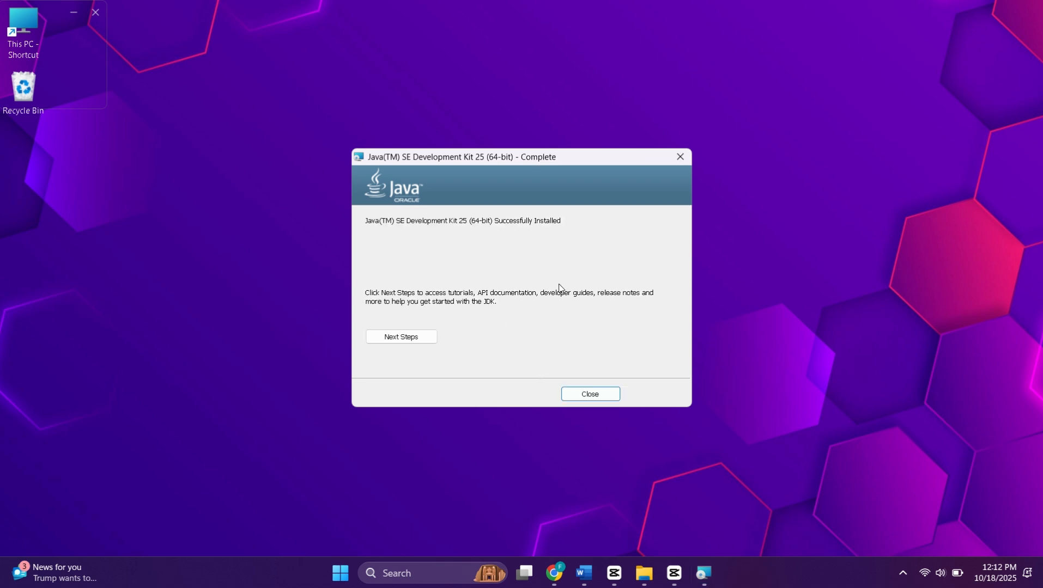
click(597, 397)
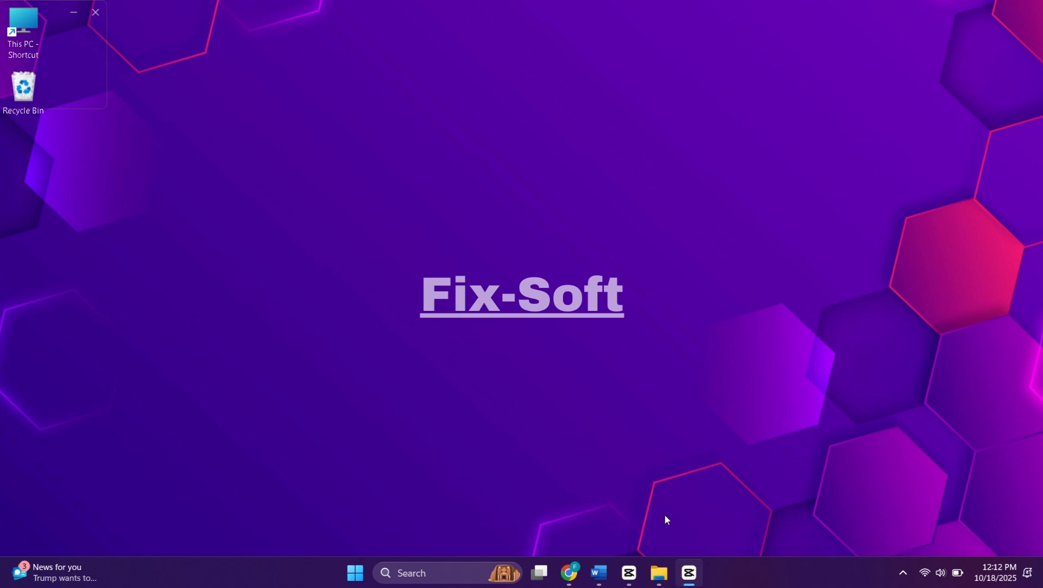
Browse from This PC into C:\Program Files\Java\jdk-25\bin.
click(659, 574)
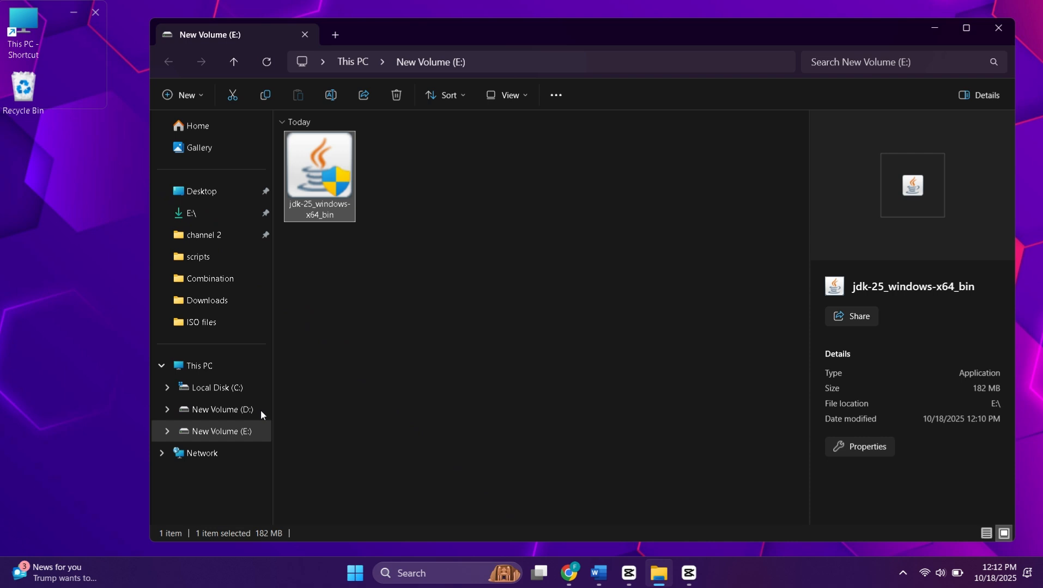
click(199, 365)
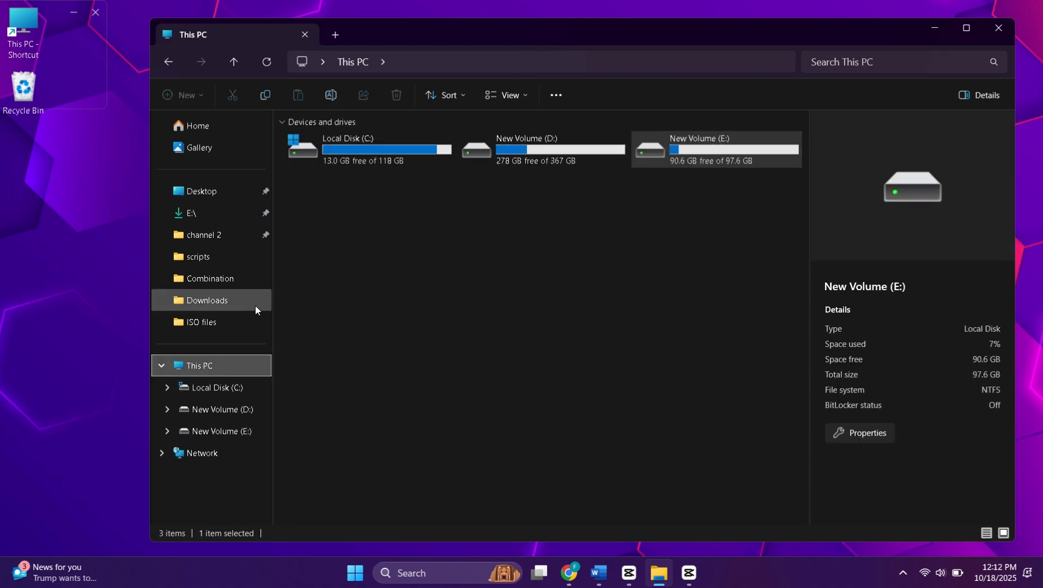
double_click(364, 144)
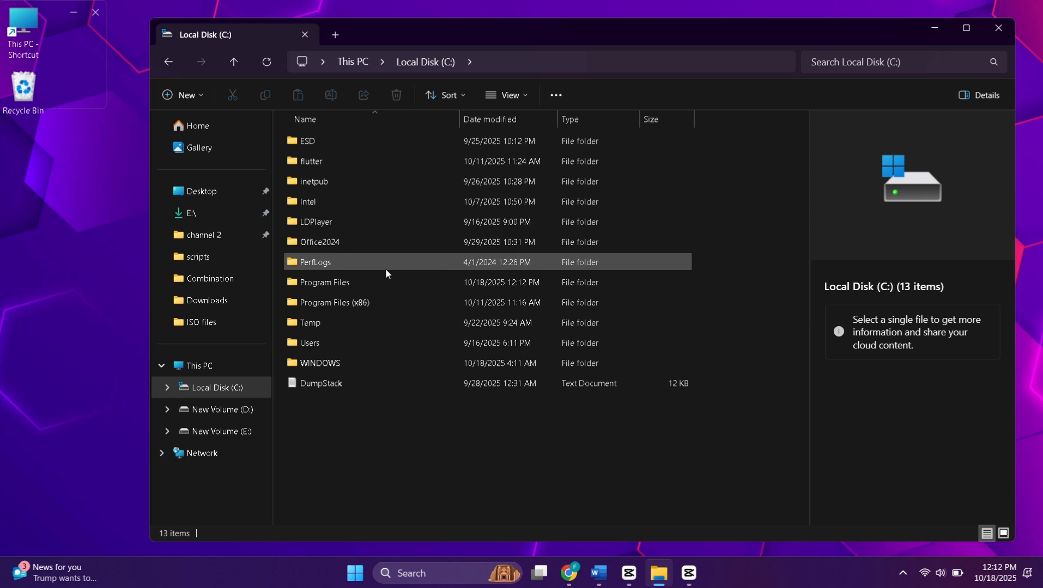
click(380, 281)
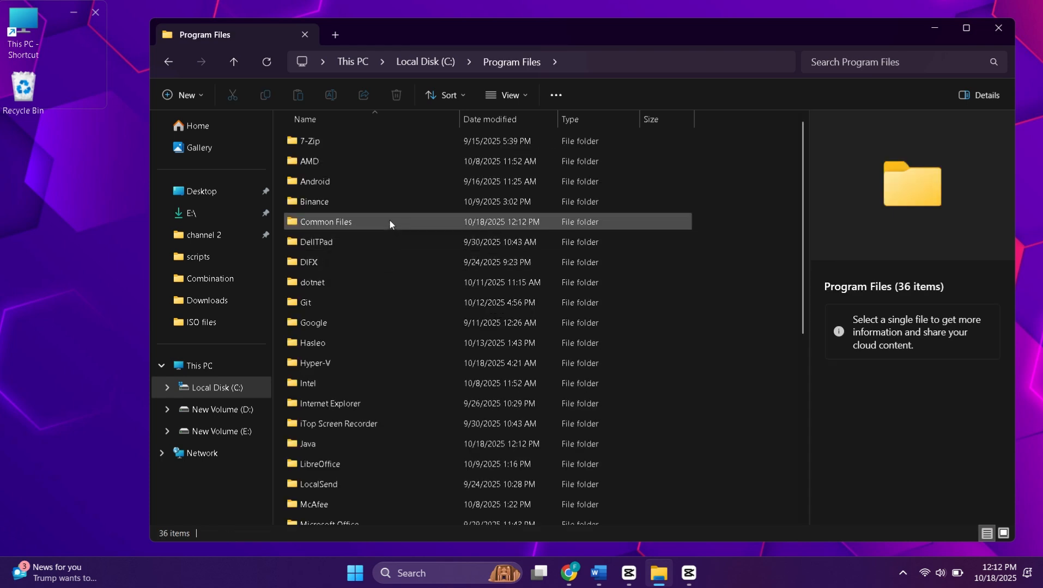
double_click(330, 446)
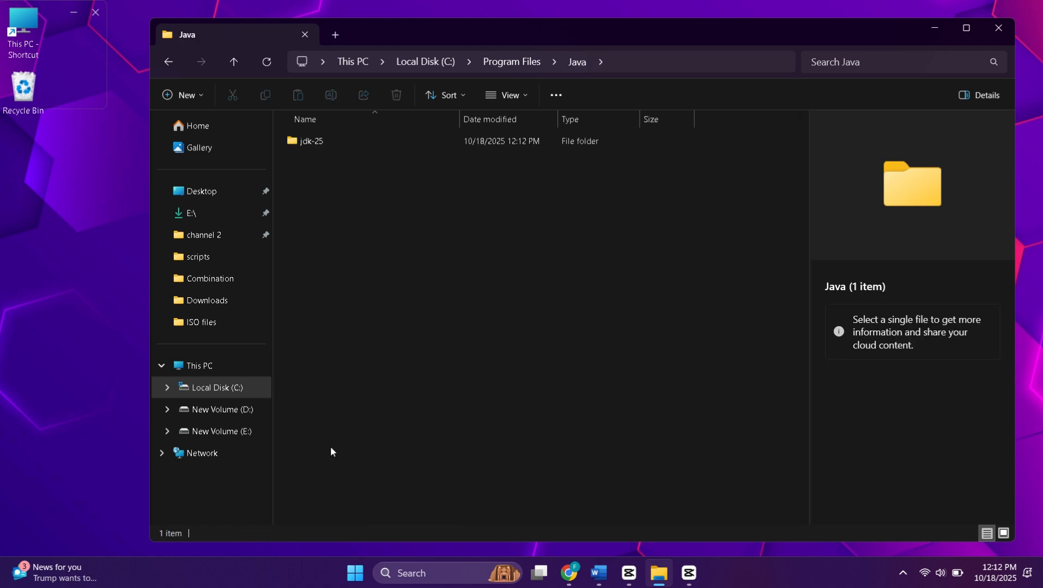
double_click(346, 145)
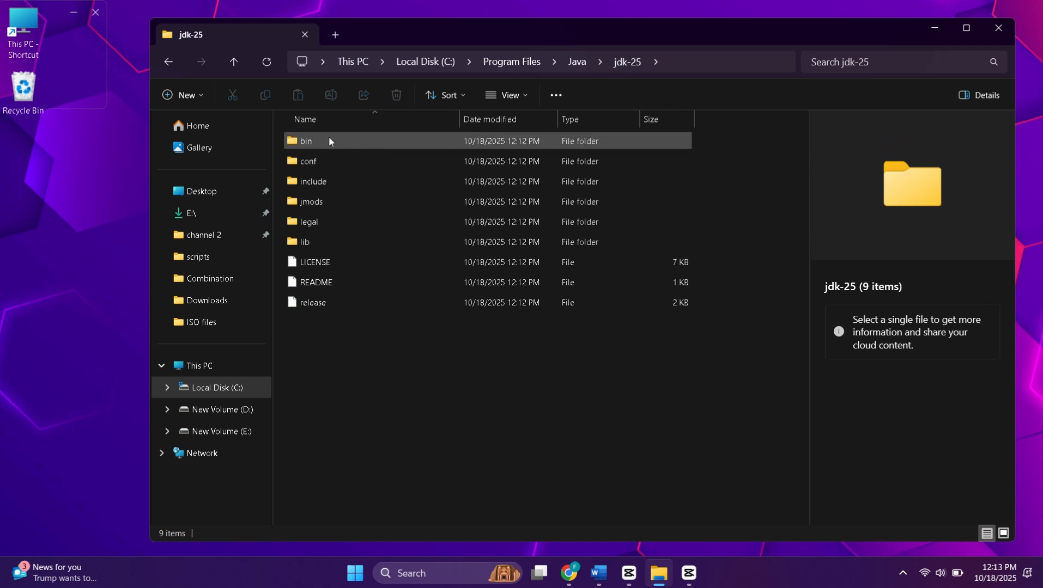
double_click(347, 145)
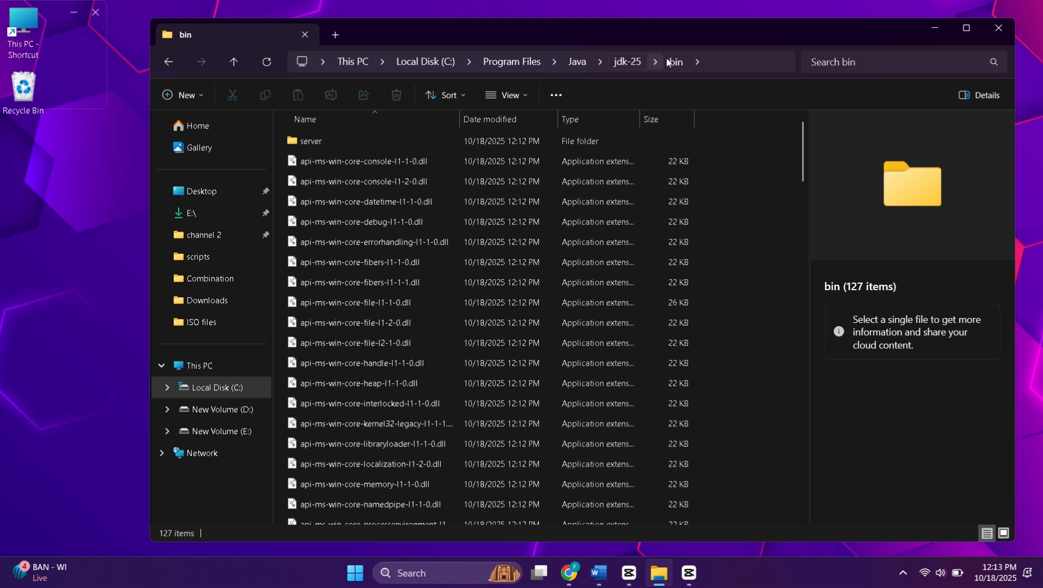
Copy the bin folder's full path from the address bar and minimise File Explorer.
right_click(745, 62)
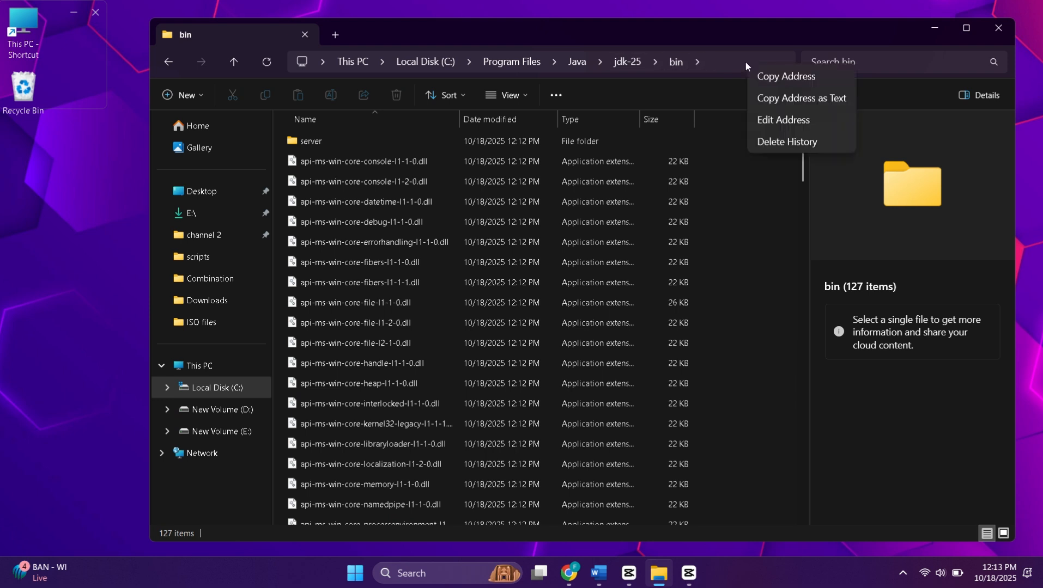
click(782, 76)
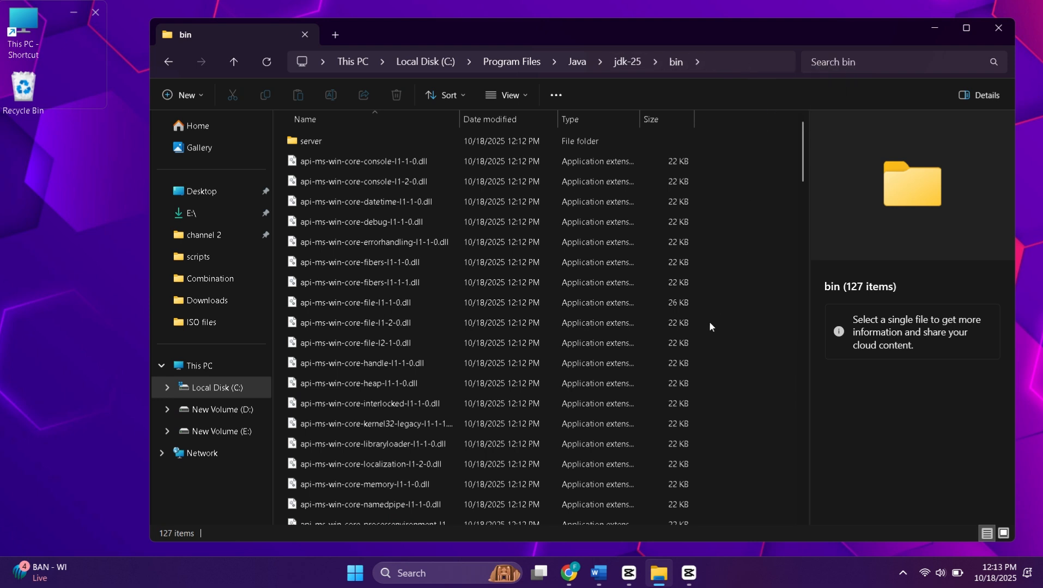
click(689, 573)
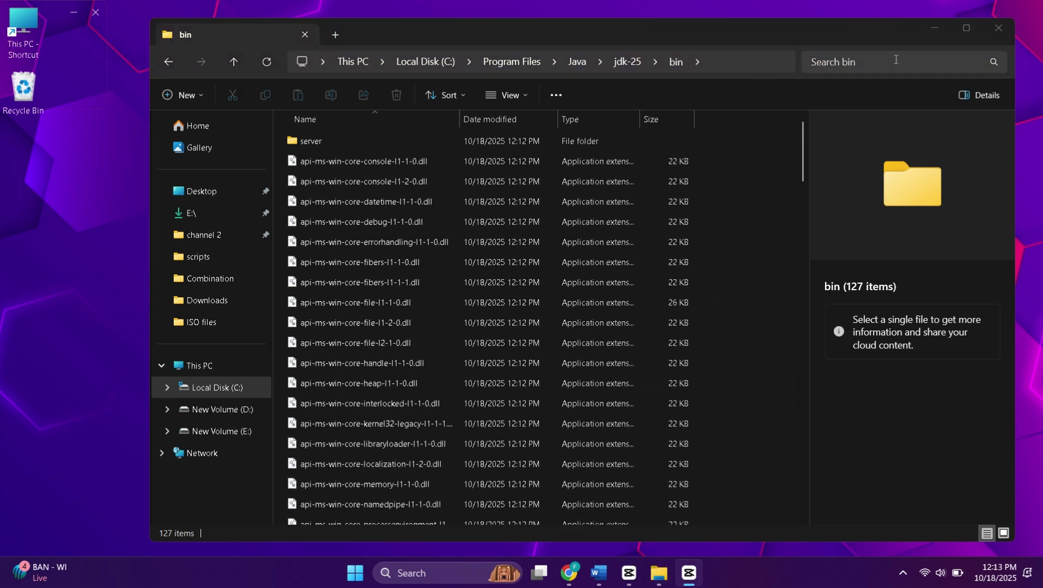
click(930, 34)
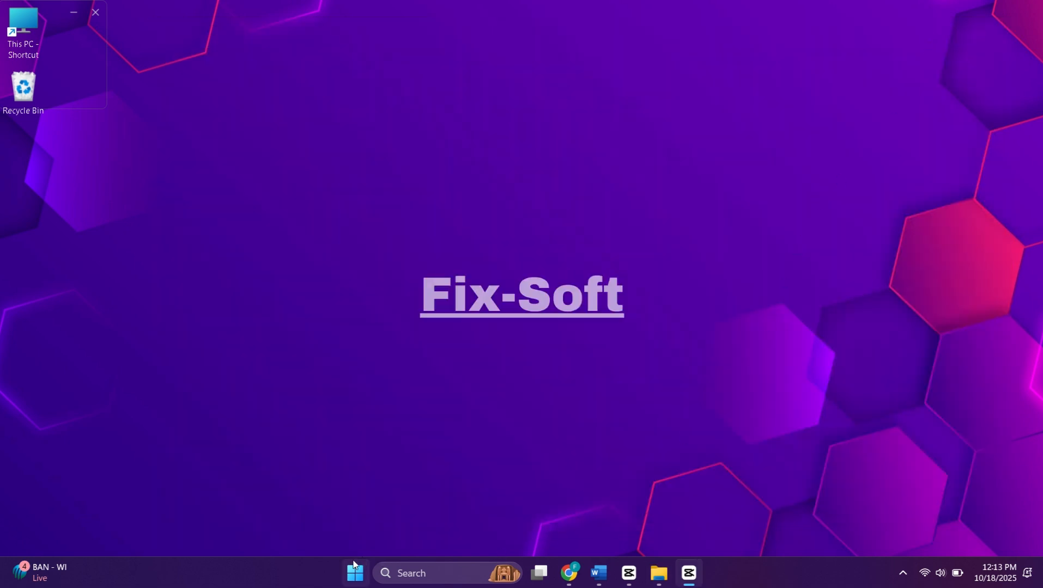
Search Windows for 'envi' and launch Edit the system environment variables.
click(384, 574)
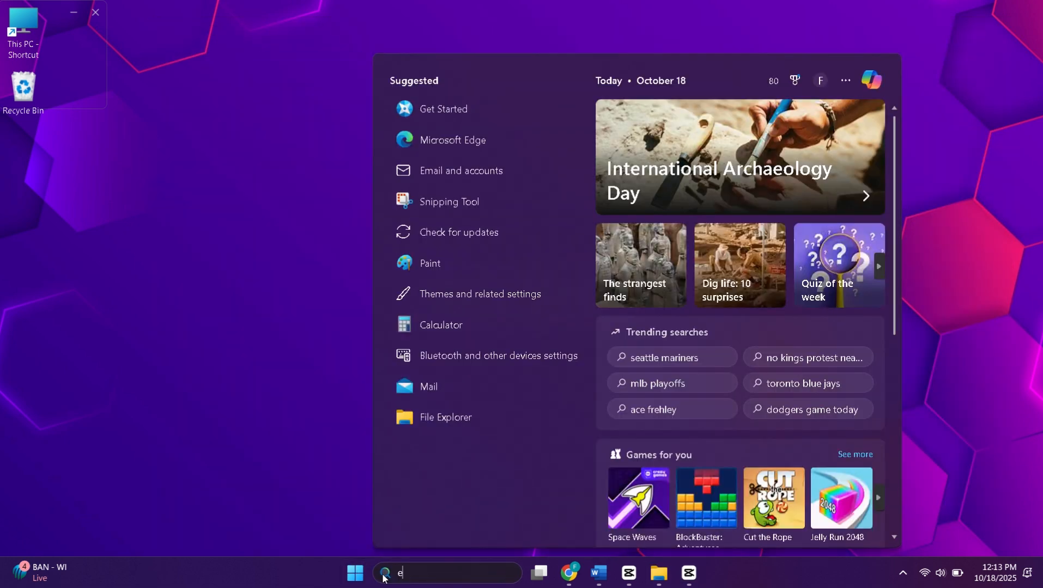
text(env)
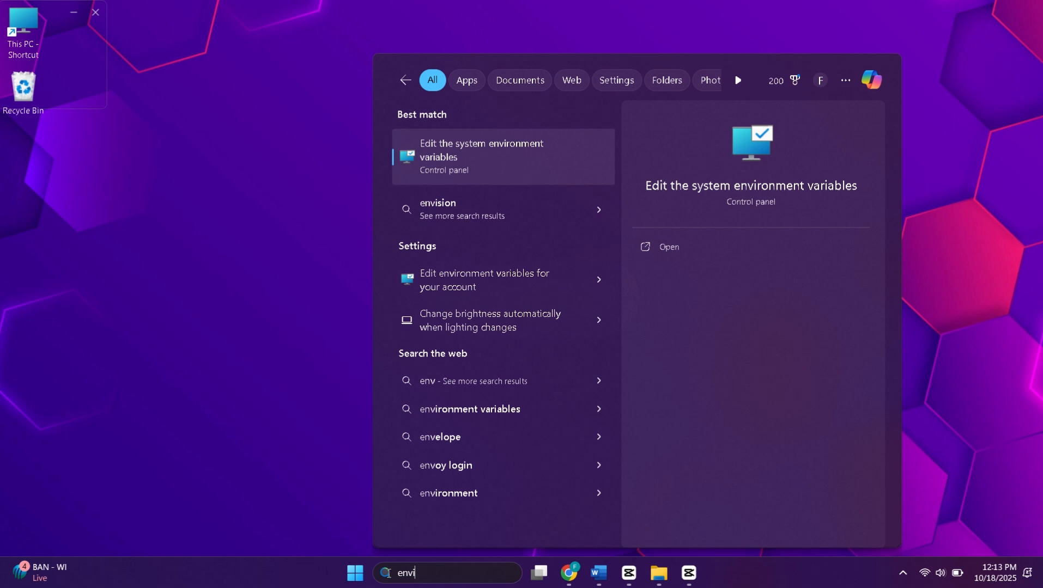
text(i)
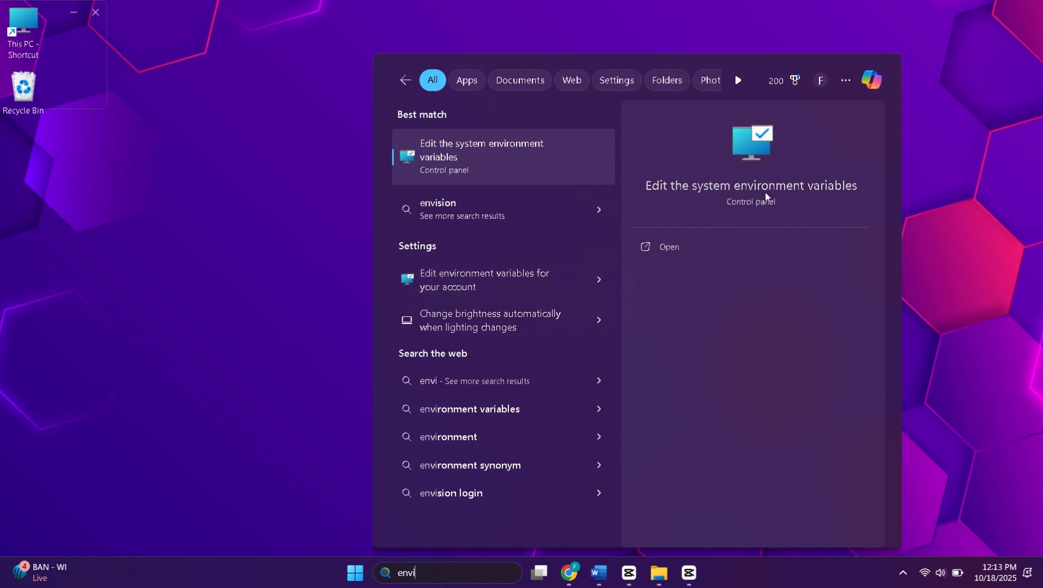
key(Return)
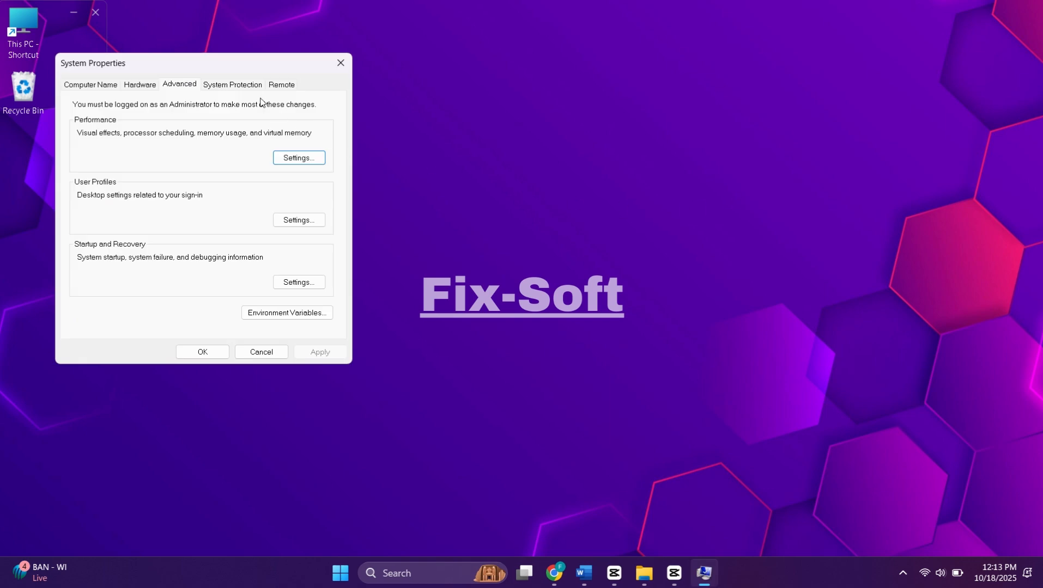
Centre the System Properties dialog and bring up the Environment Variables list.
drag(237, 66, 492, 83)
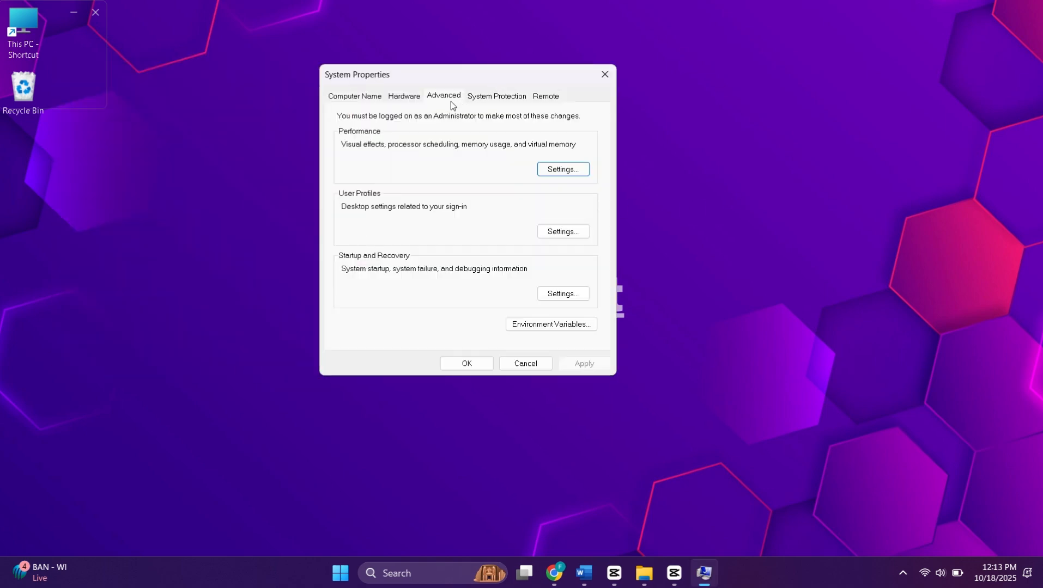
click(542, 325)
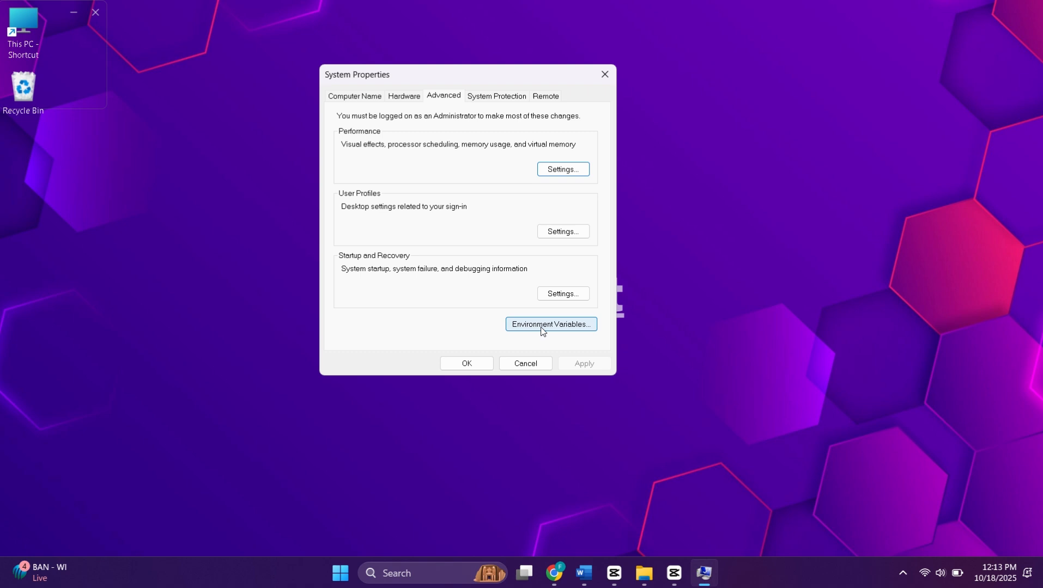
click(542, 326)
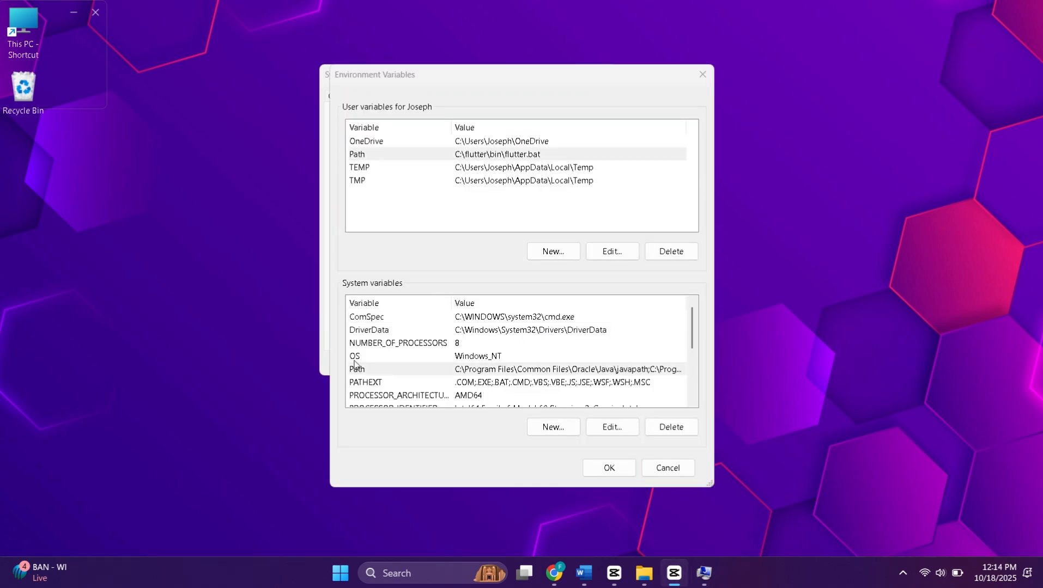
Add C:\Program Files\Java\jdk-25\bin as a new system Path entry and save both dialogs.
double_click(384, 368)
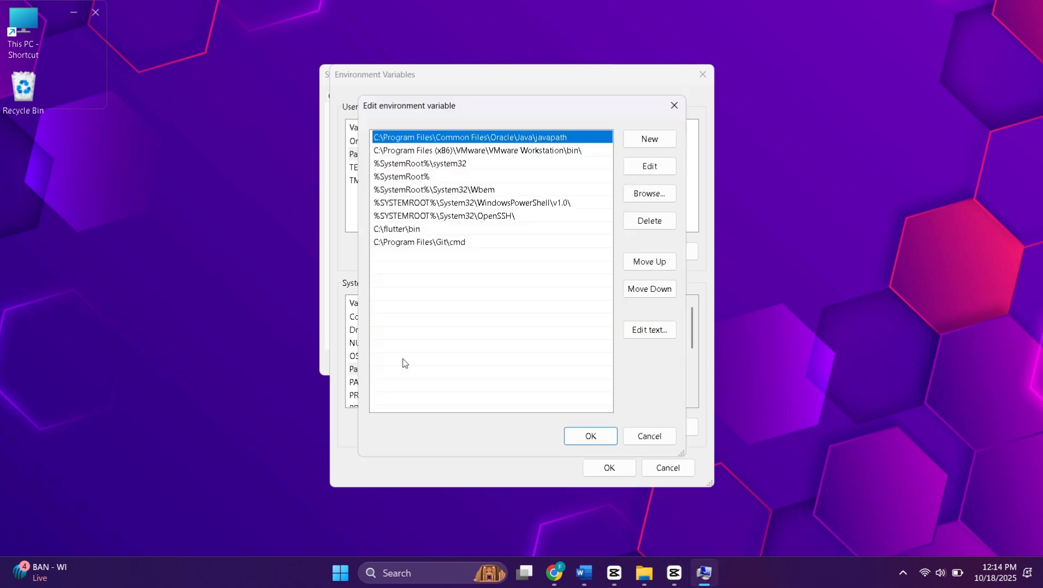
click(650, 140)
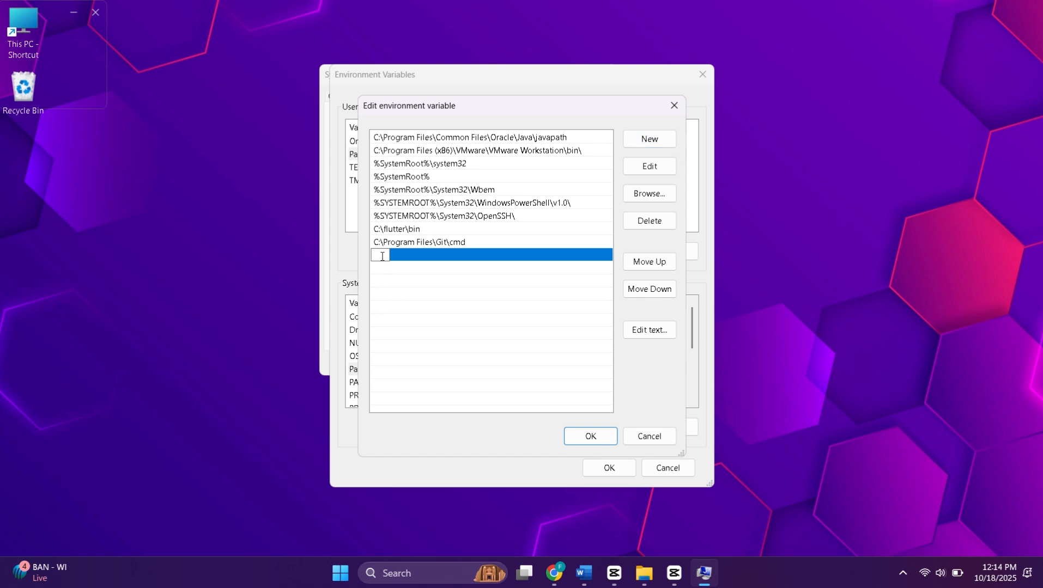
right_click(382, 256)
click(408, 313)
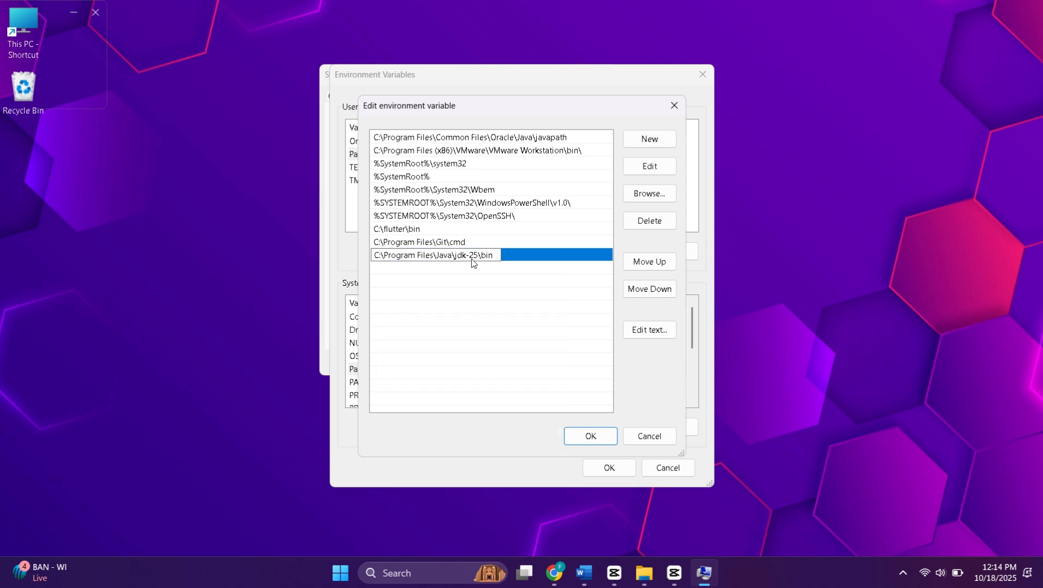
click(590, 437)
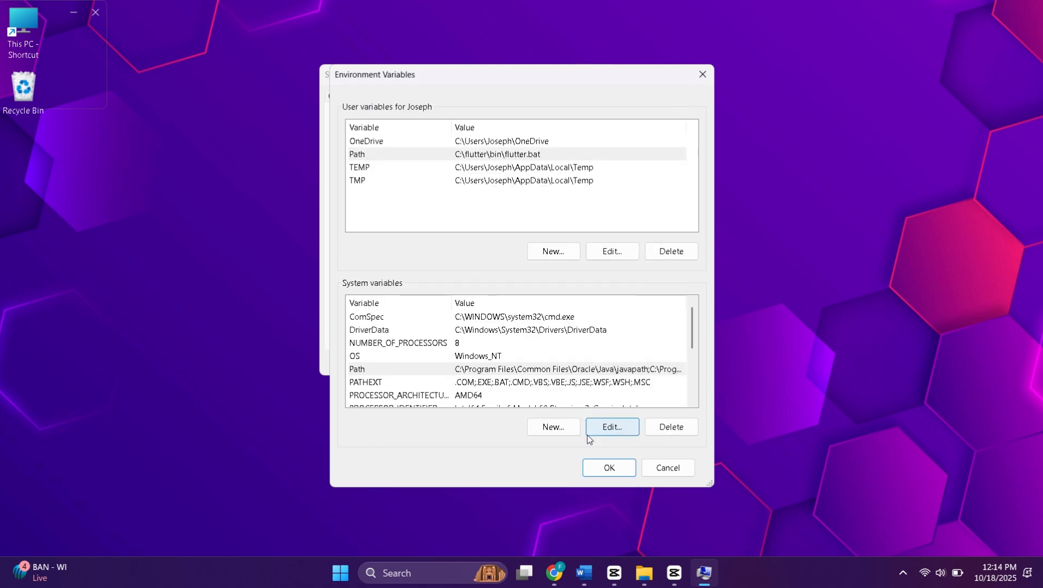
click(609, 468)
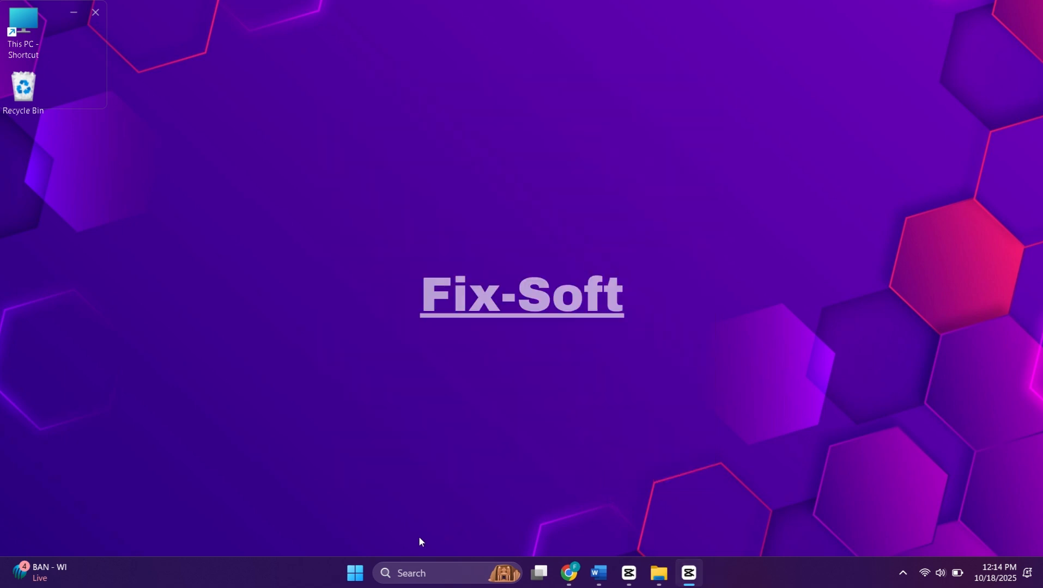
Search Windows for 'cmd' and run Command Prompt as administrator.
click(424, 573)
text(c)
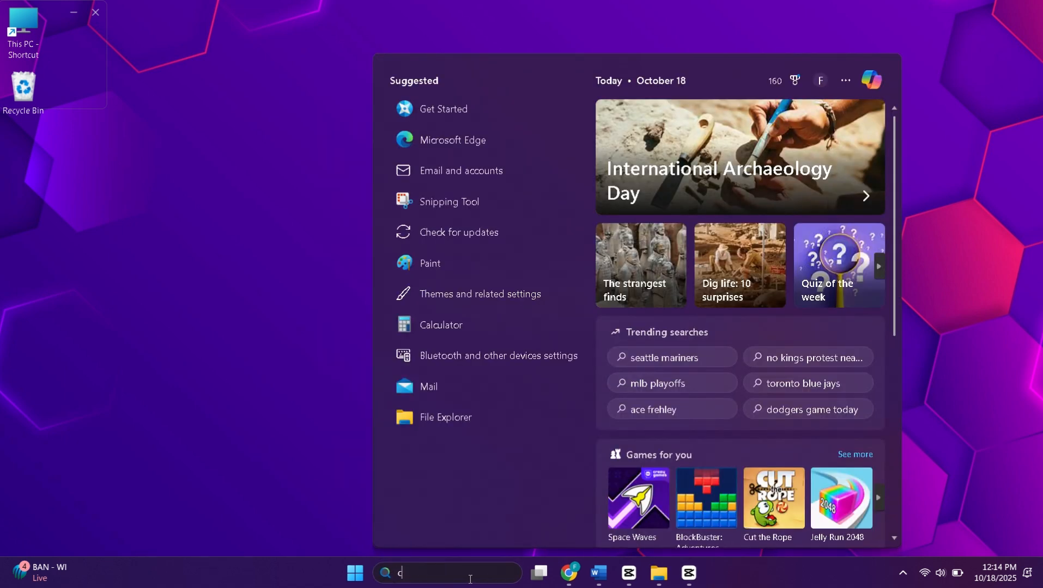
text(md)
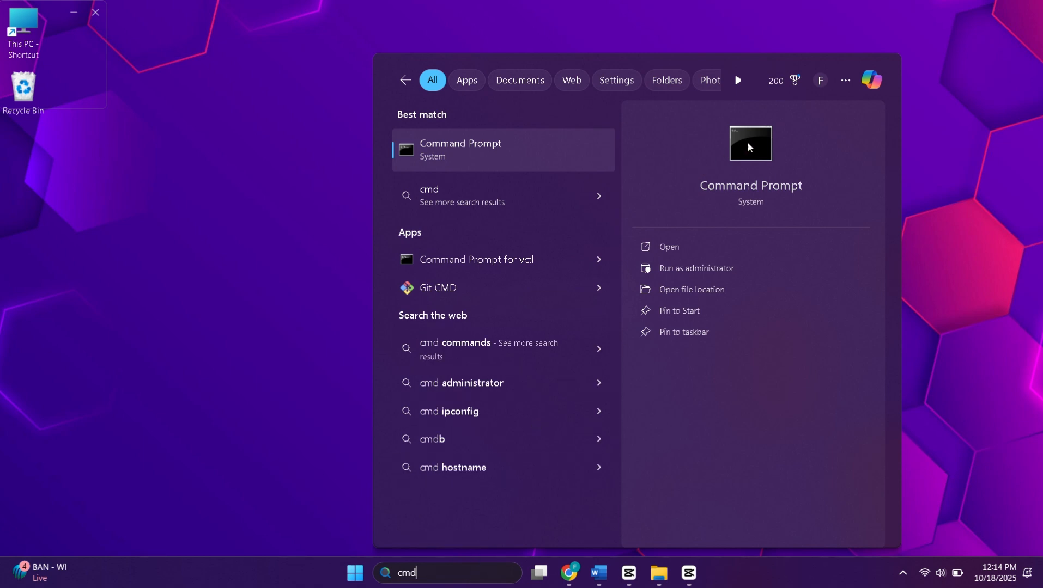
right_click(751, 193)
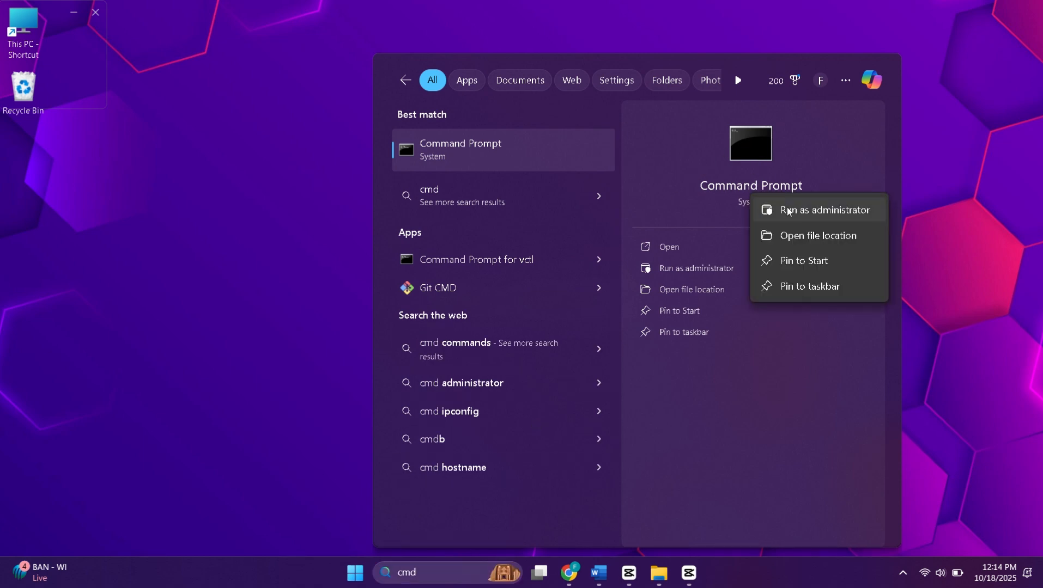
click(814, 208)
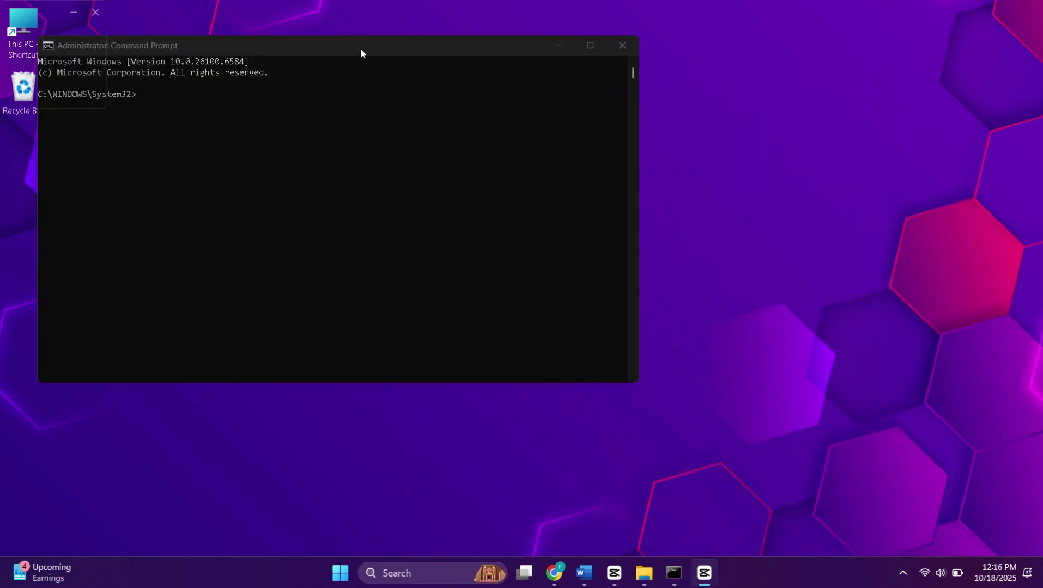
drag(361, 49, 499, 111)
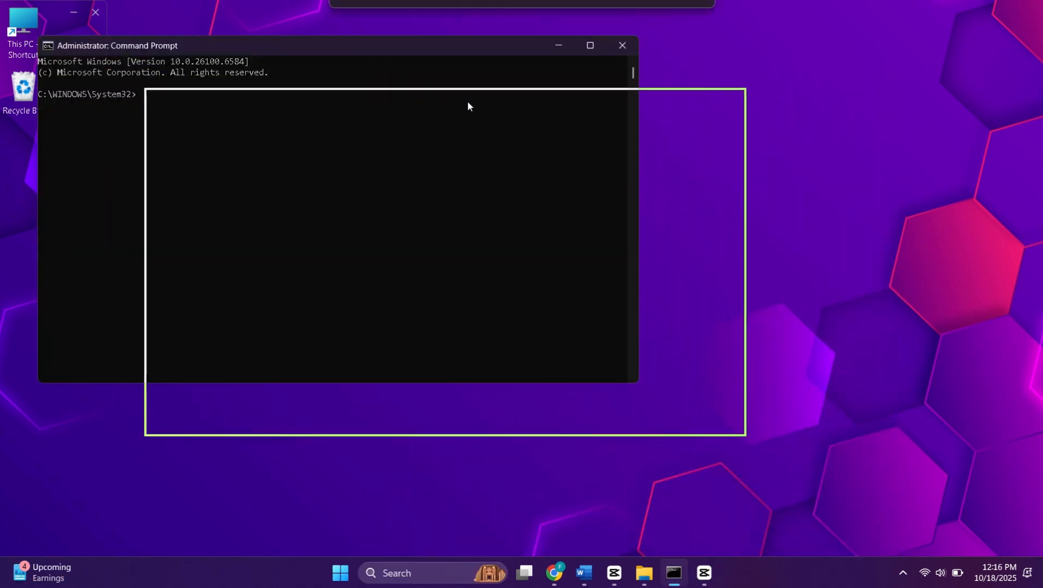
text(java -version)
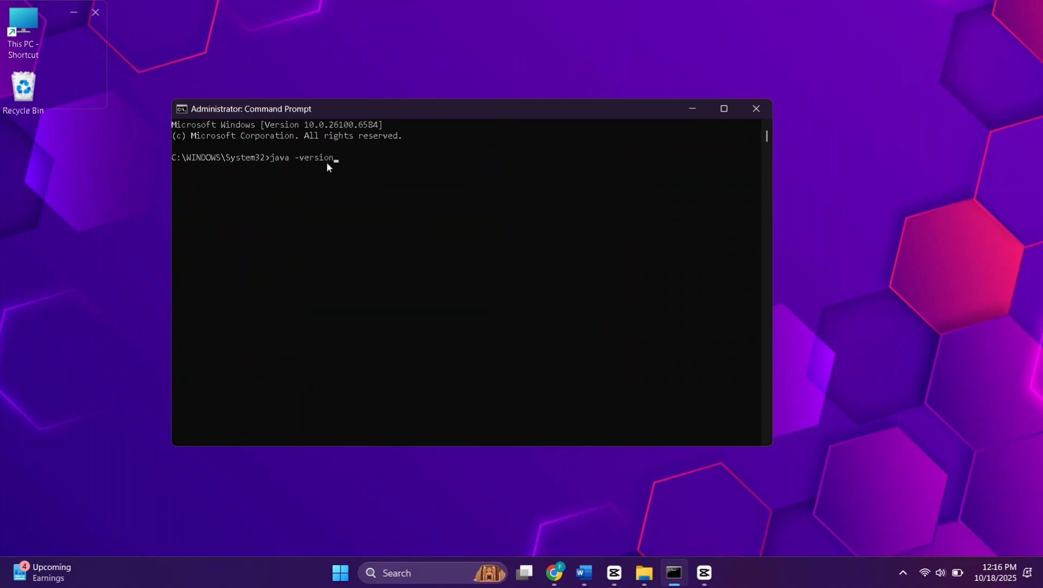
key(Return)
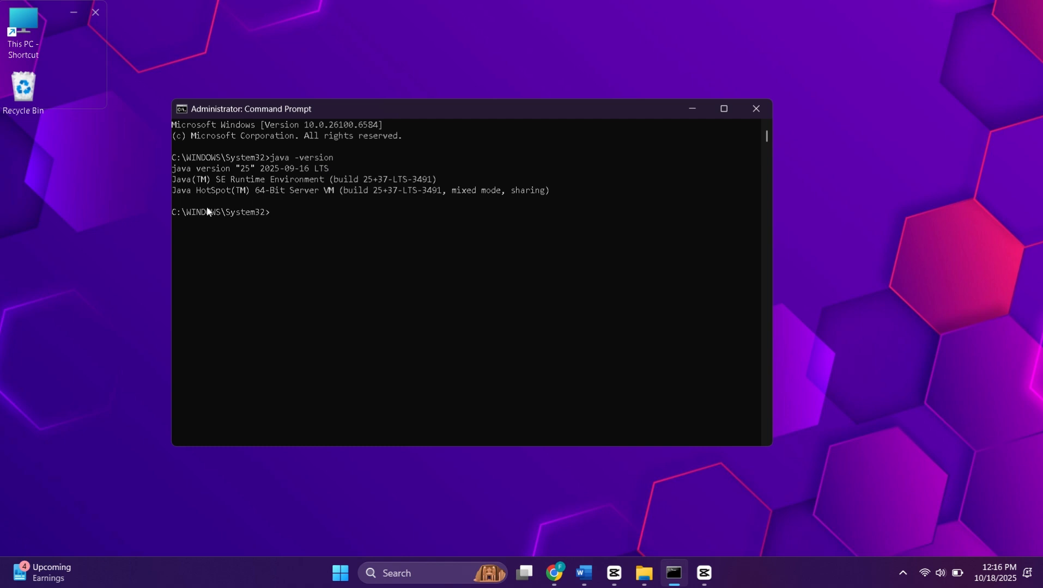
mouse_move(171, 169)
mouse_down()
mouse_move(329, 178)
mouse_move(332, 170)
mouse_up()
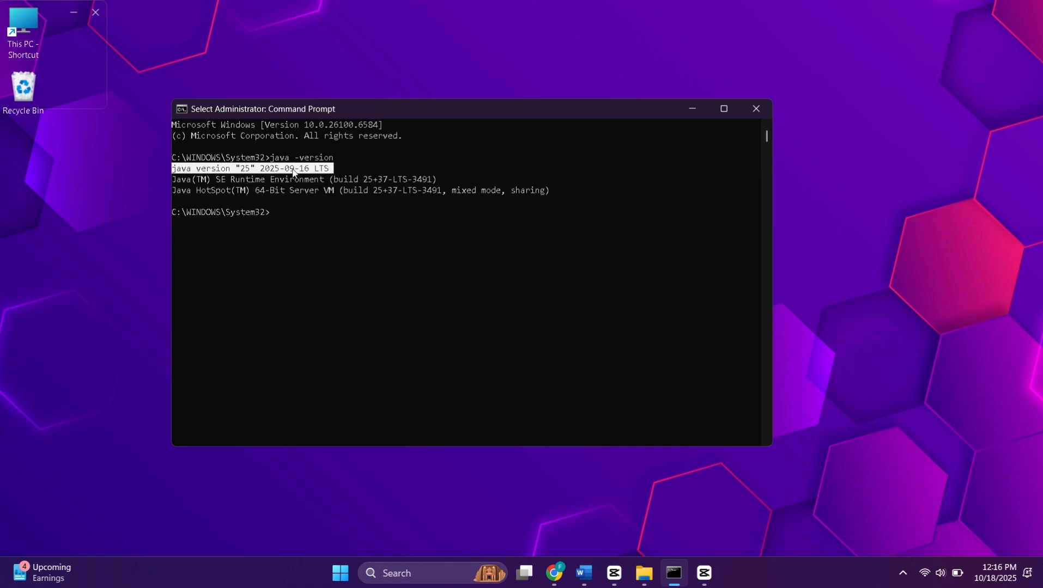
click(272, 266)
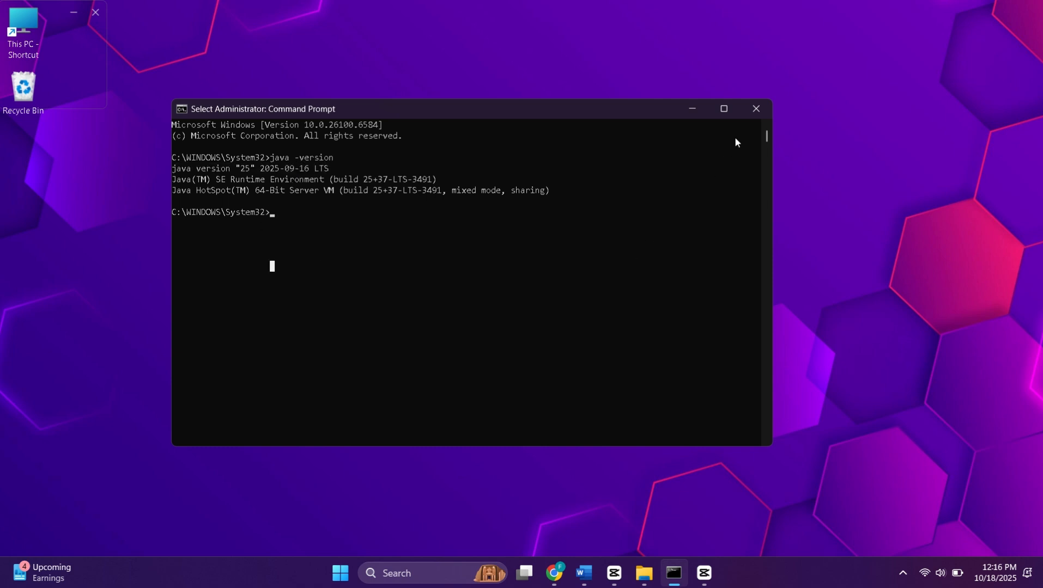
click(755, 108)
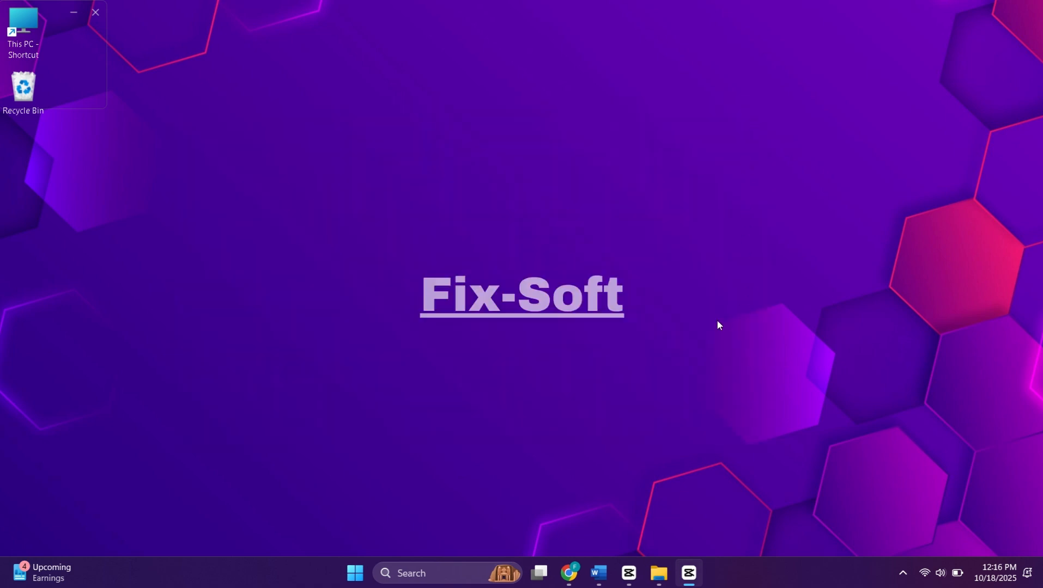